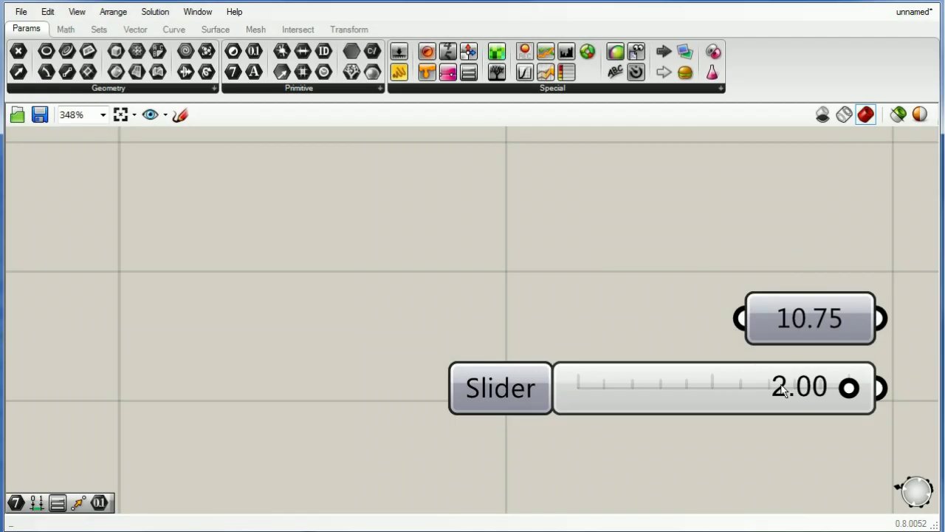
# Set the number slider to 1.34 and open its settings to check the -2 to 2 range.
pyautogui.moveTo(849, 390); pyautogui.dragTo(803, 389)
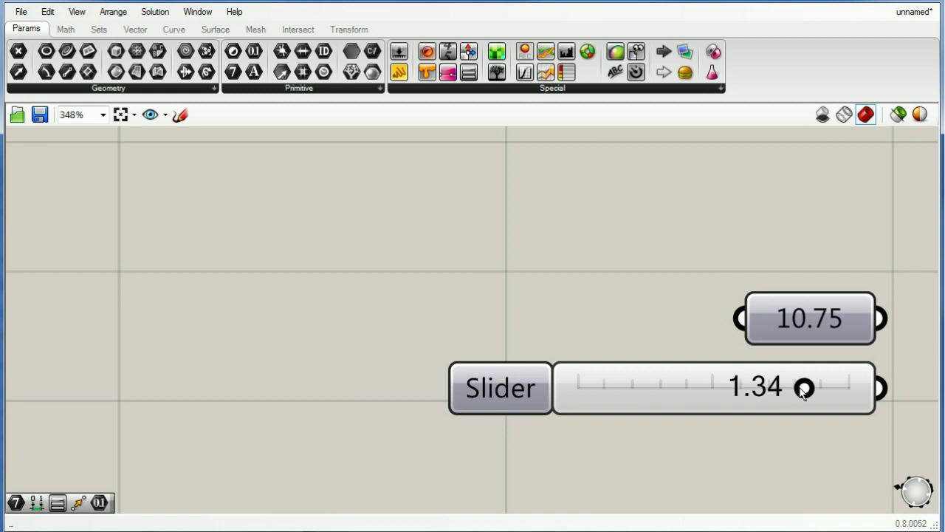
pyautogui.rightClick(691, 386)
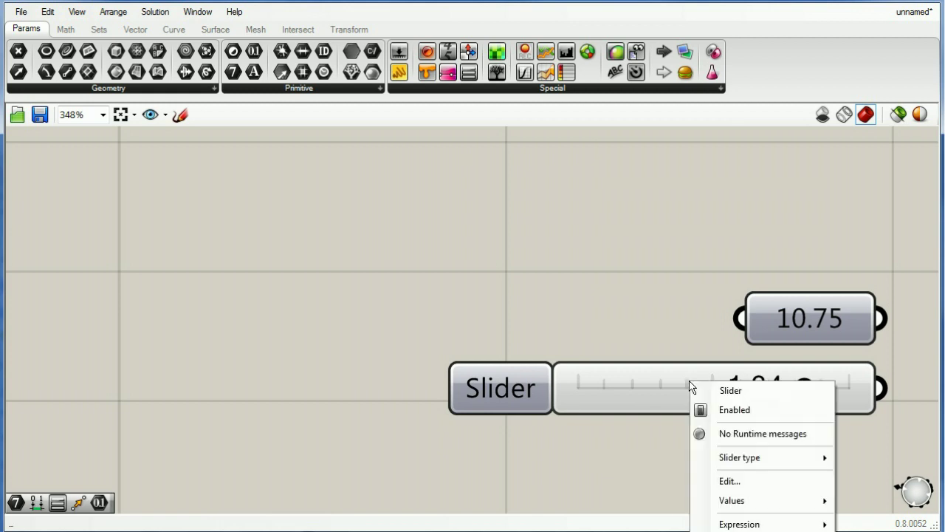
pyautogui.click(729, 481)
pyautogui.moveTo(669, 326); pyautogui.dragTo(196, 157)
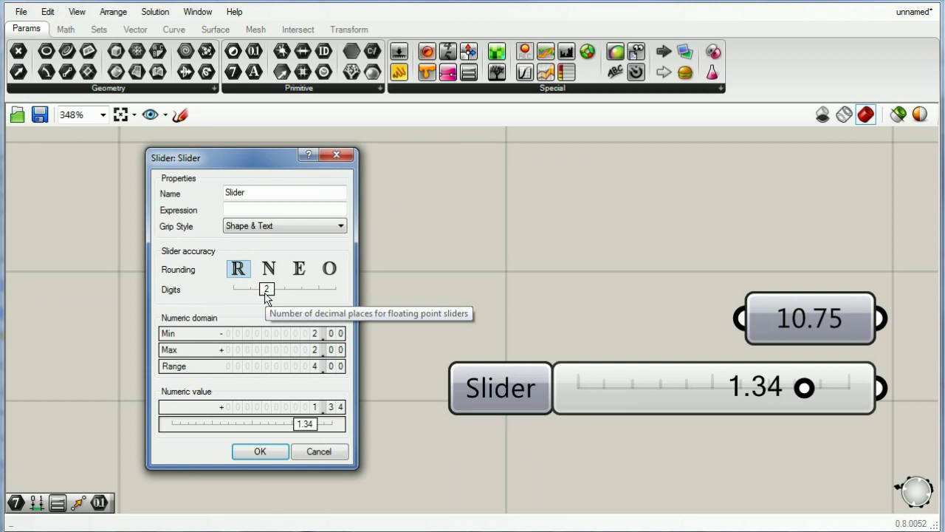
# Close the slider settings and bring the Round component into view, selecting it.
pyautogui.click(260, 452)
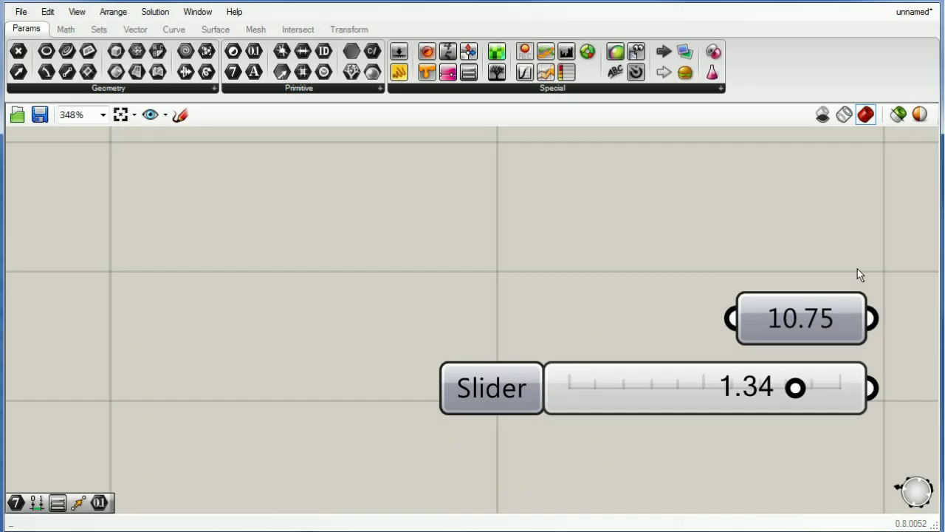
pyautogui.moveTo(857, 270); pyautogui.dragTo(565, 260, button='right')
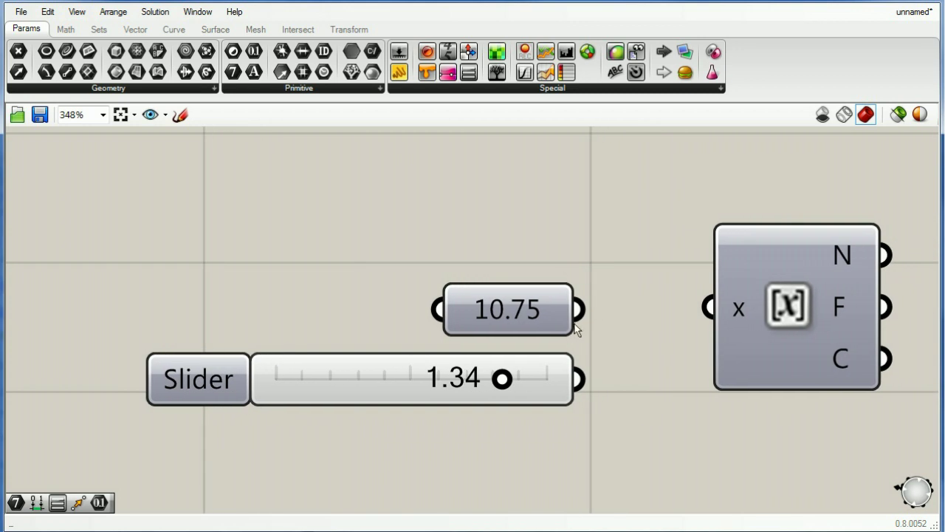
pyautogui.click(753, 270)
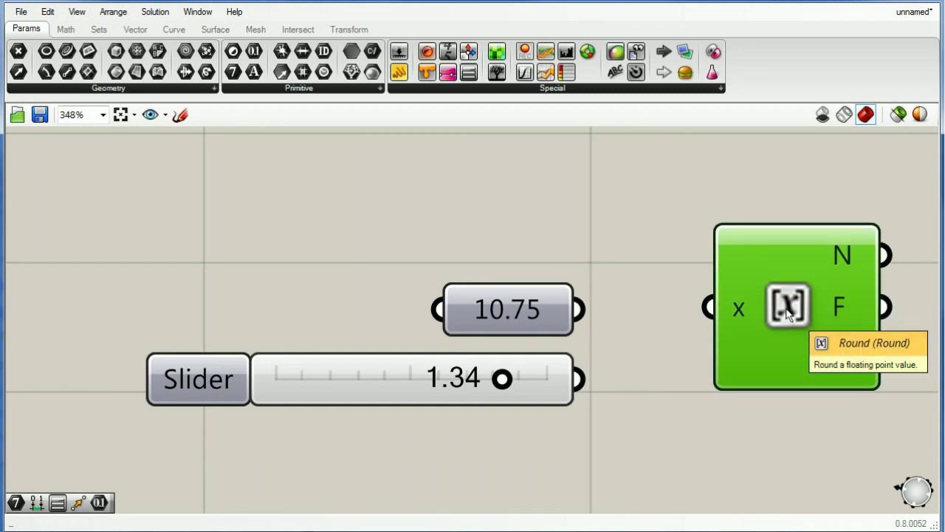
# Place an Absolute component from Math > Operators just above the Round component.
pyautogui.click(66, 31)
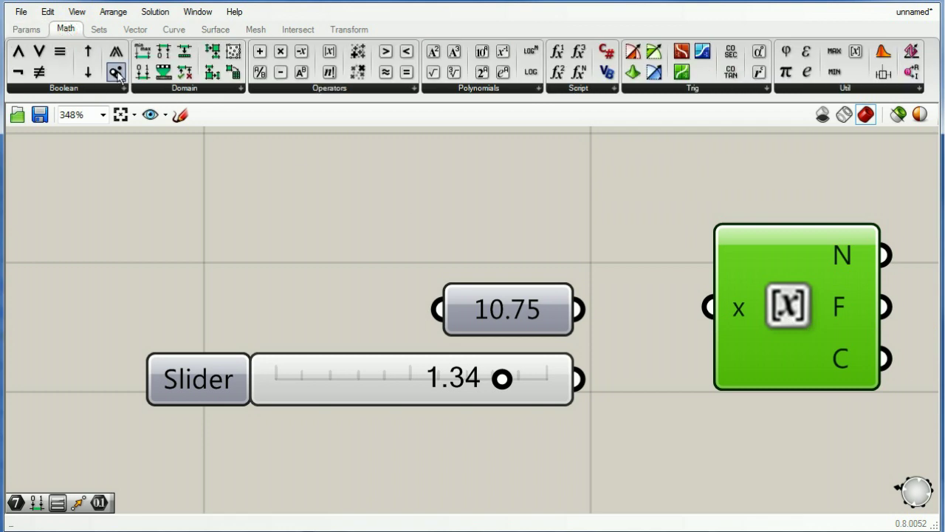
pyautogui.click(414, 90)
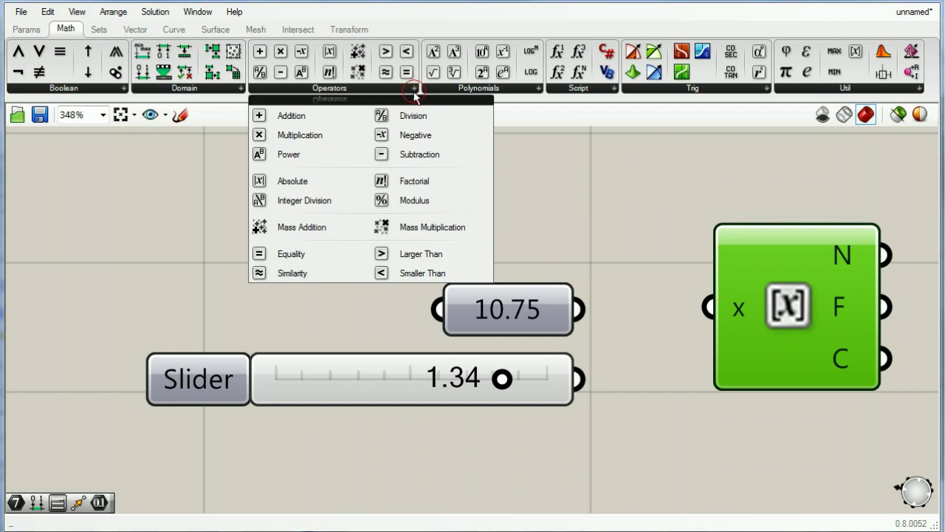
pyautogui.click(298, 185)
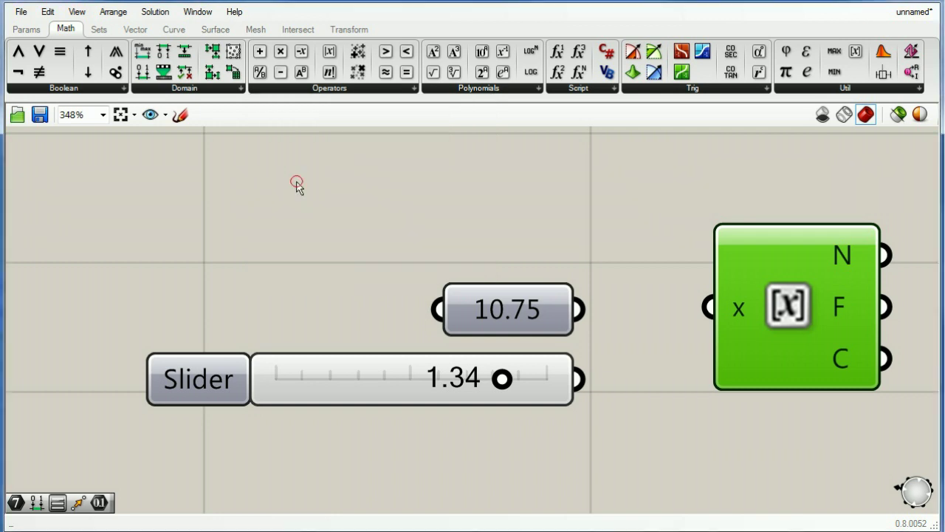
pyautogui.click(793, 173)
pyautogui.moveTo(888, 206); pyautogui.dragTo(860, 234, button='right')
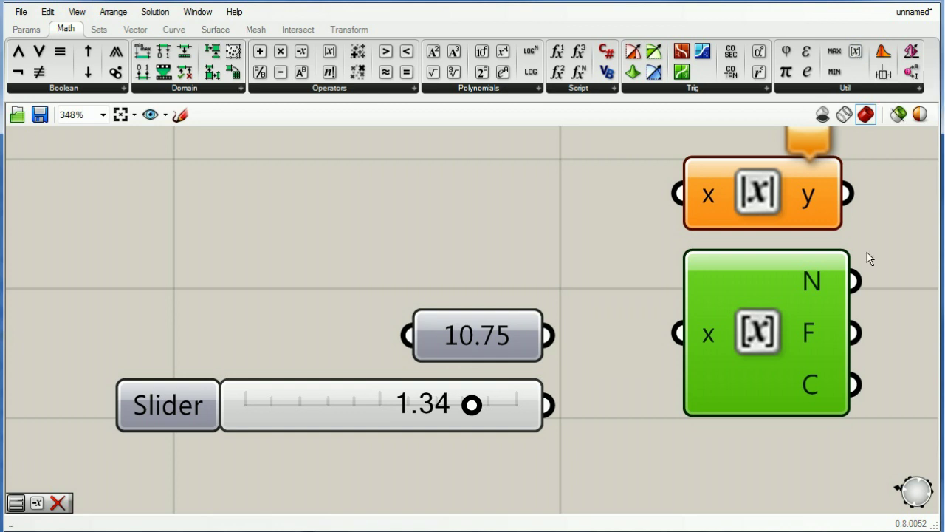
# Nudge the Absolute component and zoom out to 223% to reveal the three output panels.
pyautogui.moveTo(867, 253); pyautogui.dragTo(867, 264, button='right')
pyautogui.moveTo(763, 214)
pyautogui.mouseDown()
pyautogui.moveTo(771, 223)
pyautogui.moveTo(772, 211)
pyautogui.mouseUp()
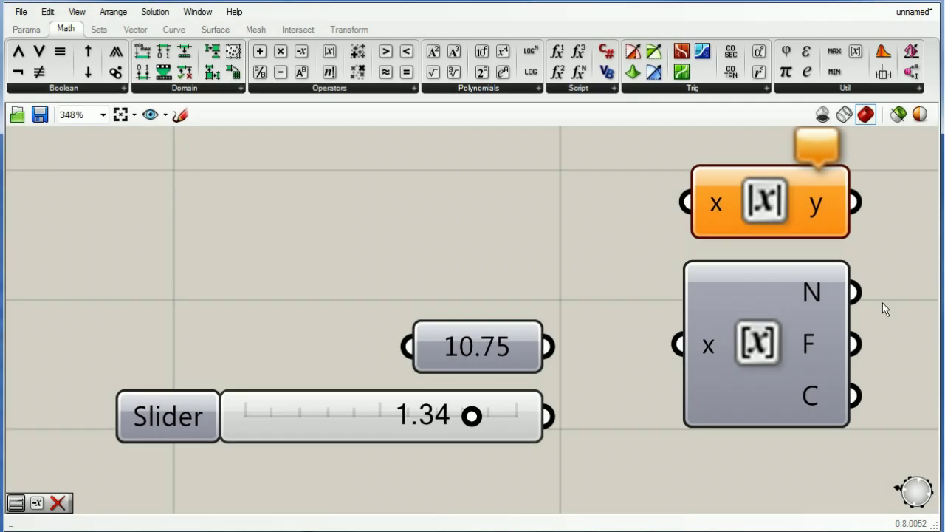
pyautogui.moveTo(882, 302); pyautogui.dragTo(575, 280, button='right')
pyautogui.scroll(-3, 603, 295)
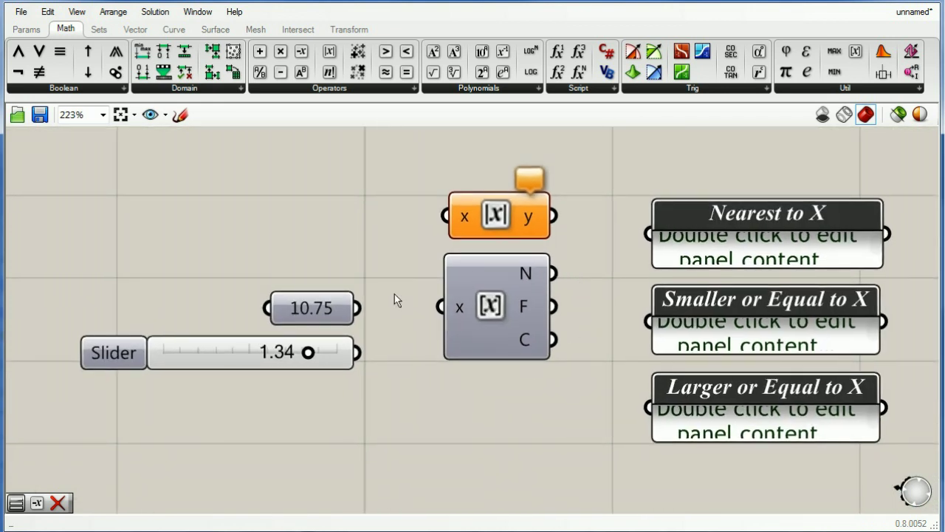
# Align the 10.75 number with Absolute and wire it into Absolute's x input.
pyautogui.moveTo(309, 306); pyautogui.dragTo(306, 214)
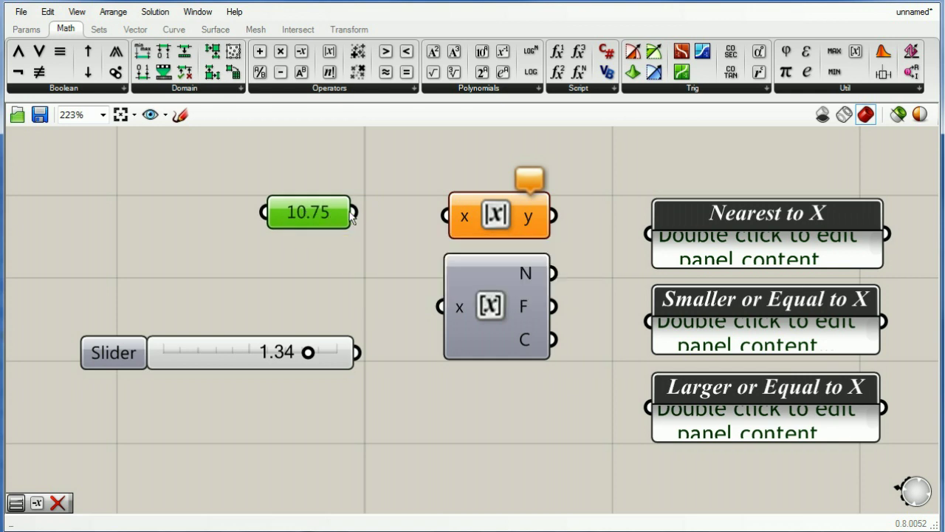
pyautogui.moveTo(354, 213); pyautogui.dragTo(427, 211)
pyautogui.moveTo(532, 226)
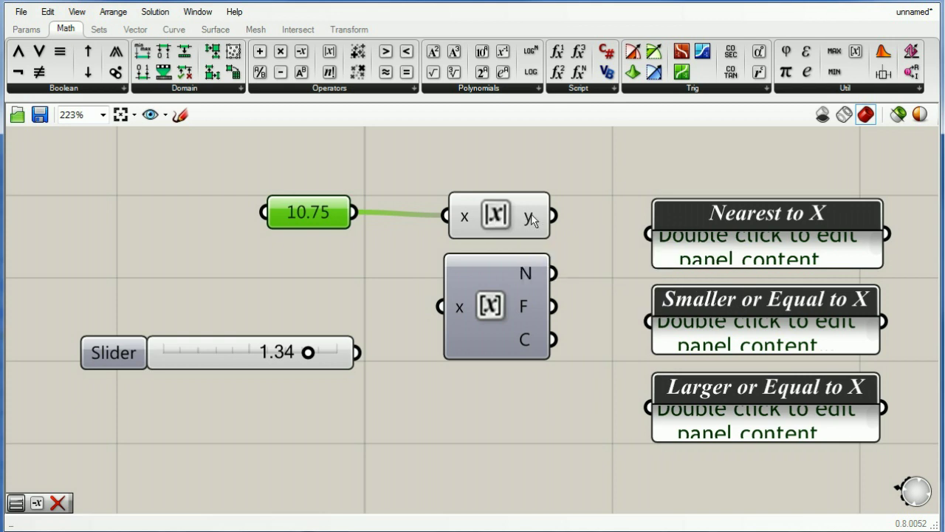
# Change the number's value to -10.75 and commit it.
pyautogui.rightClick(307, 213)
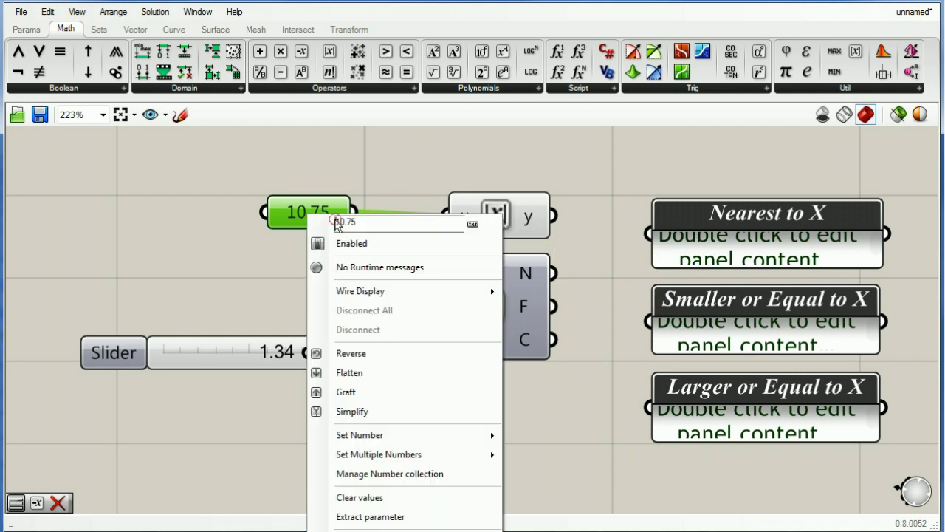
pyautogui.write('-')
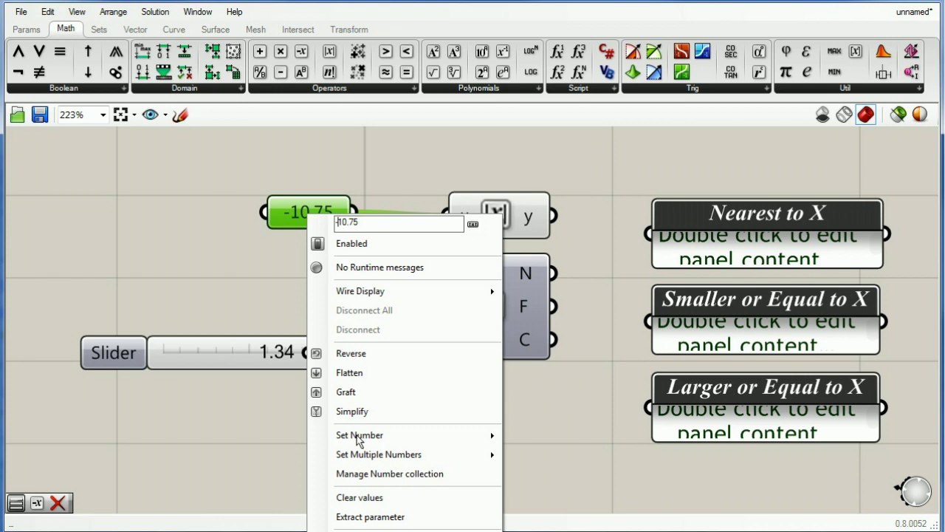
pyautogui.moveTo(359, 434)
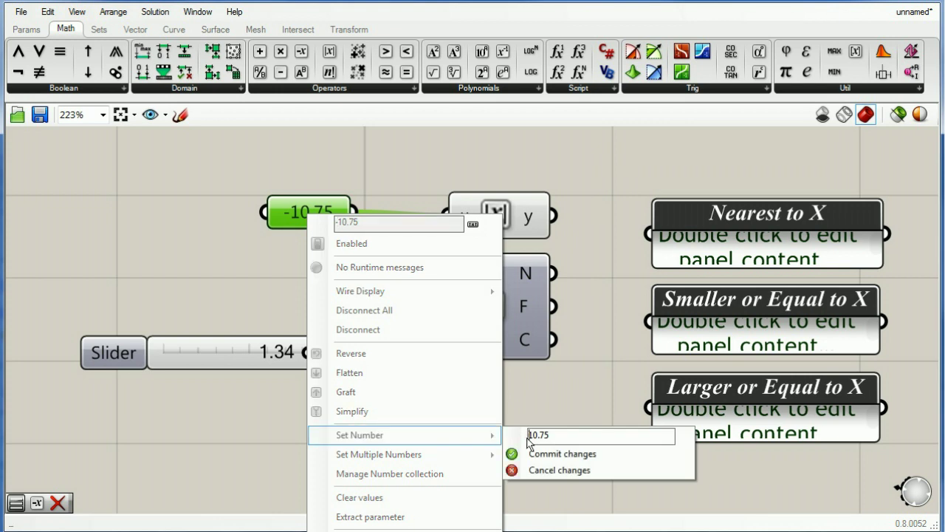
pyautogui.write('-')
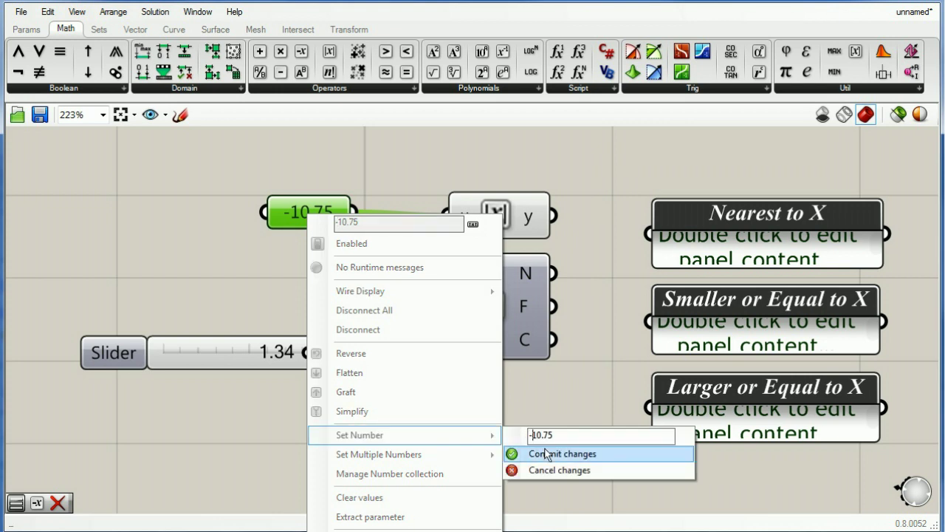
pyautogui.click(547, 455)
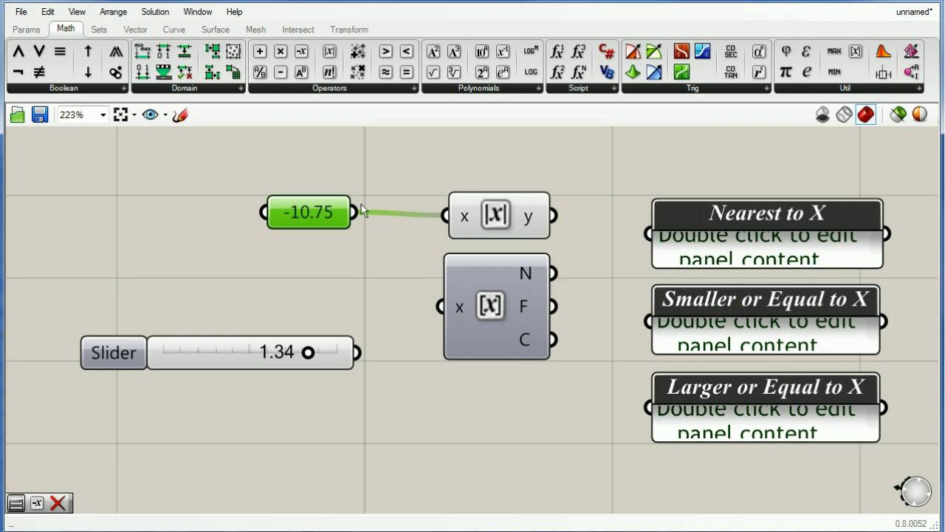
# Rewire Absolute's x input from the slider, replacing the number, and set the slider to -1.12.
pyautogui.moveTo(327, 209); pyautogui.dragTo(326, 210)
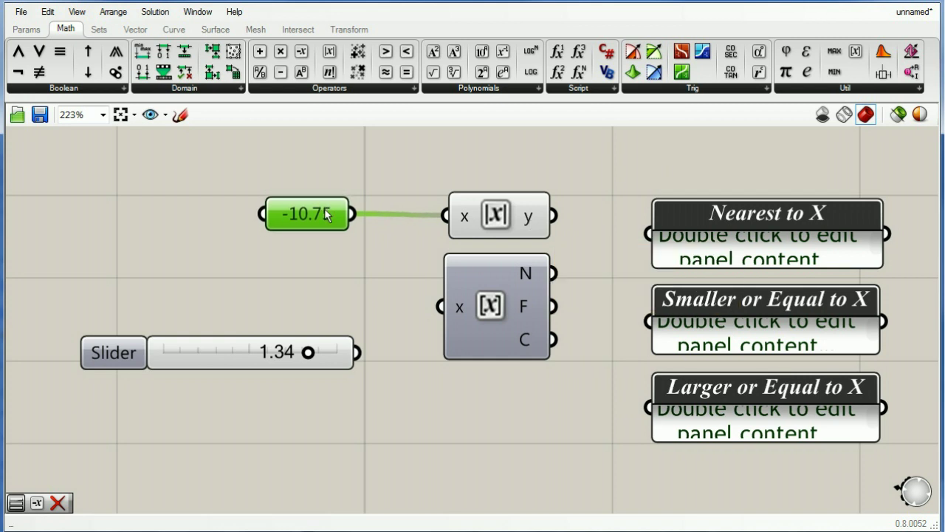
pyautogui.moveTo(446, 215); pyautogui.dragTo(357, 354)
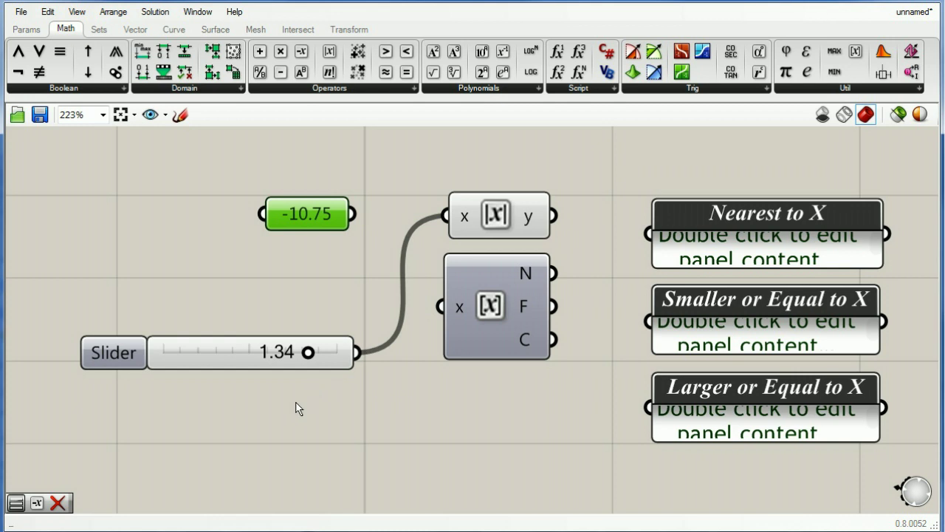
pyautogui.moveTo(308, 352); pyautogui.dragTo(197, 358)
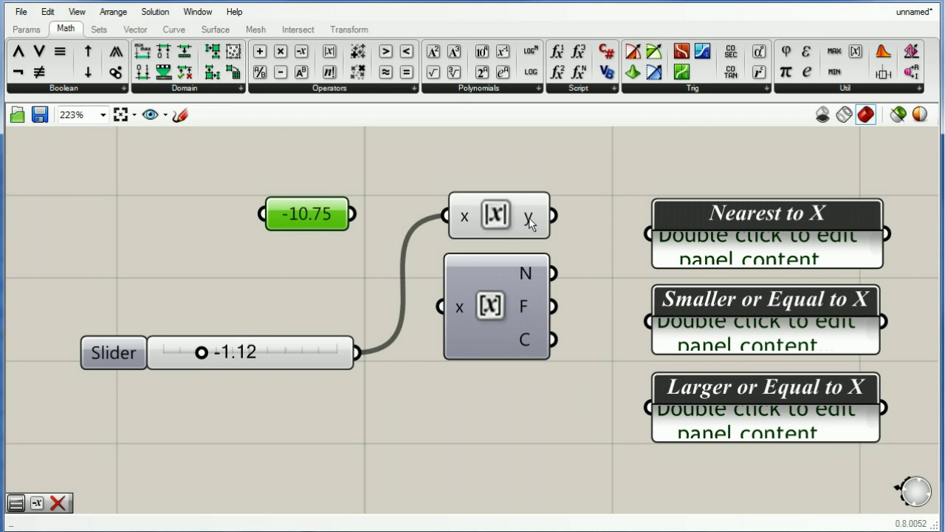
pyautogui.moveTo(531, 223)
# Delete the -10.75 number and wire the slider into Round's x input.
pyautogui.click(322, 219)
pyautogui.press('Delete')
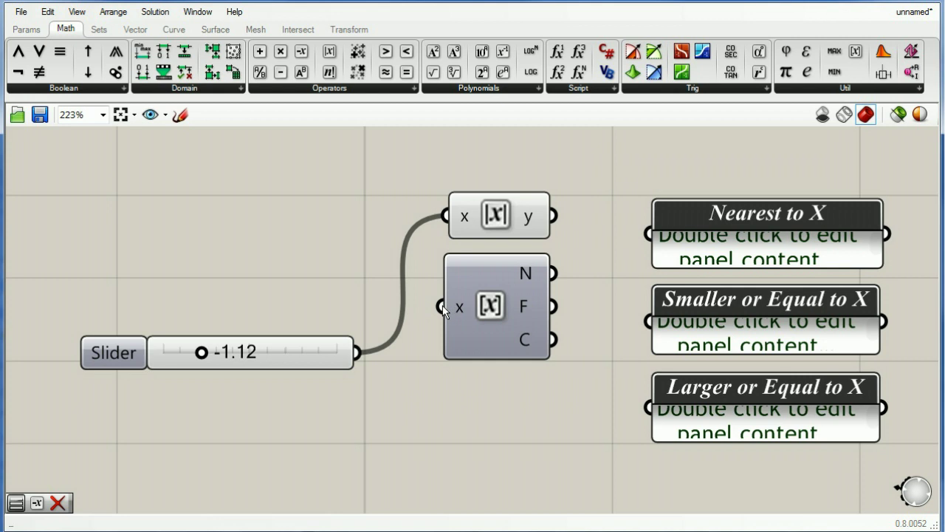
pyautogui.moveTo(442, 305); pyautogui.dragTo(379, 351)
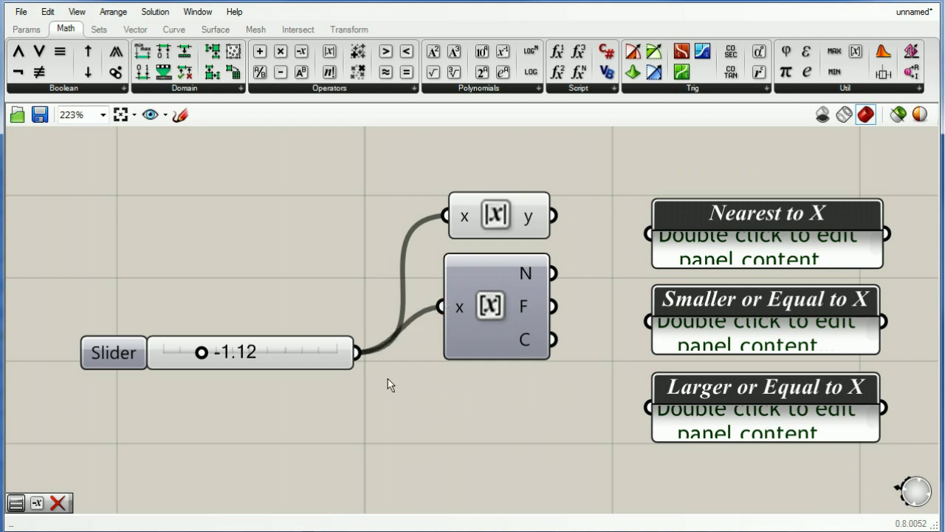
# Delete the Absolute component and raise the slider to 1.41.
pyautogui.click(469, 211)
pyautogui.press('Delete')
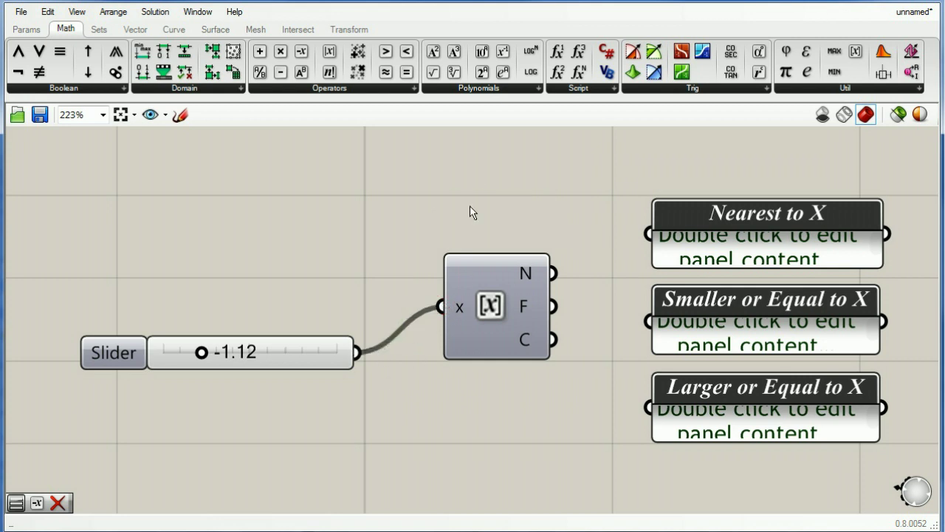
pyautogui.moveTo(202, 353); pyautogui.dragTo(289, 360)
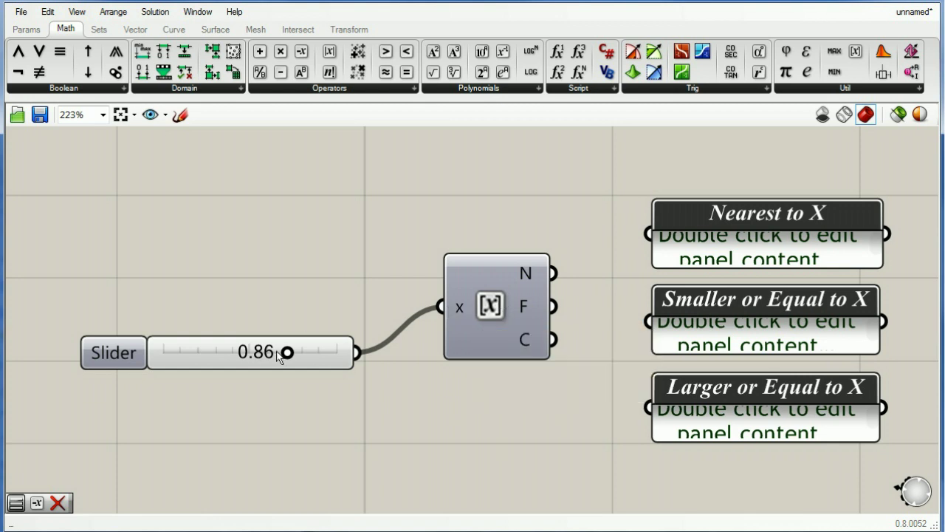
pyautogui.moveTo(279, 353); pyautogui.dragTo(306, 354)
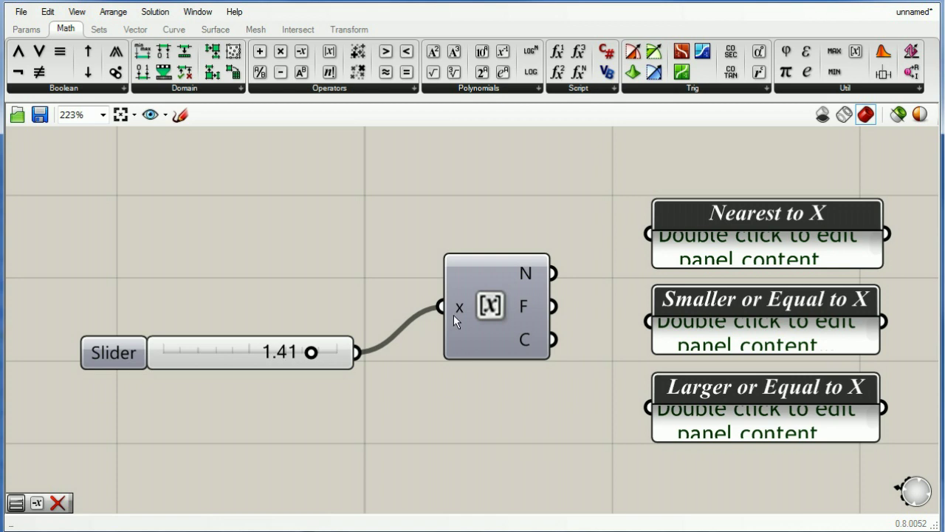
pyautogui.moveTo(456, 312)
# Wire Round's N output into the Nearest to X panel and test slider values 0.79 and 1.43.
pyautogui.moveTo(552, 273); pyautogui.dragTo(627, 242)
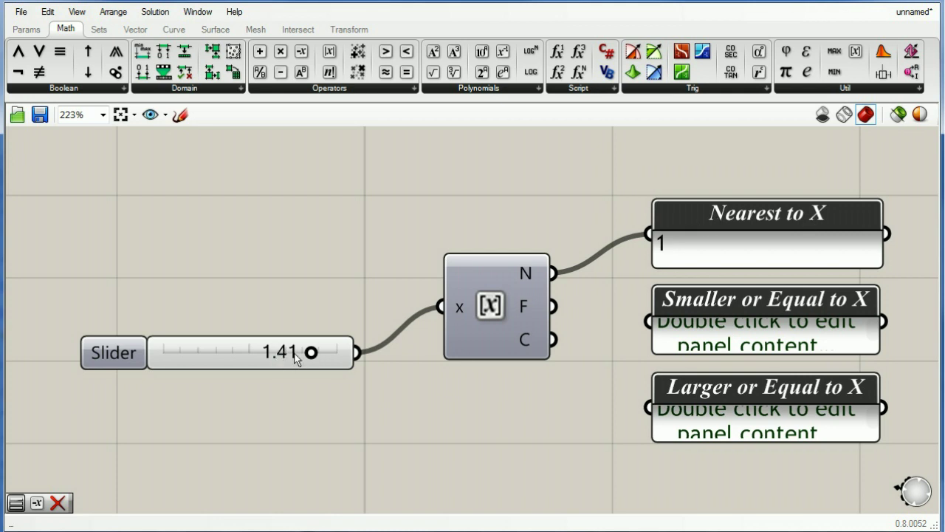
pyautogui.moveTo(296, 357)
pyautogui.moveTo(311, 353); pyautogui.dragTo(316, 355)
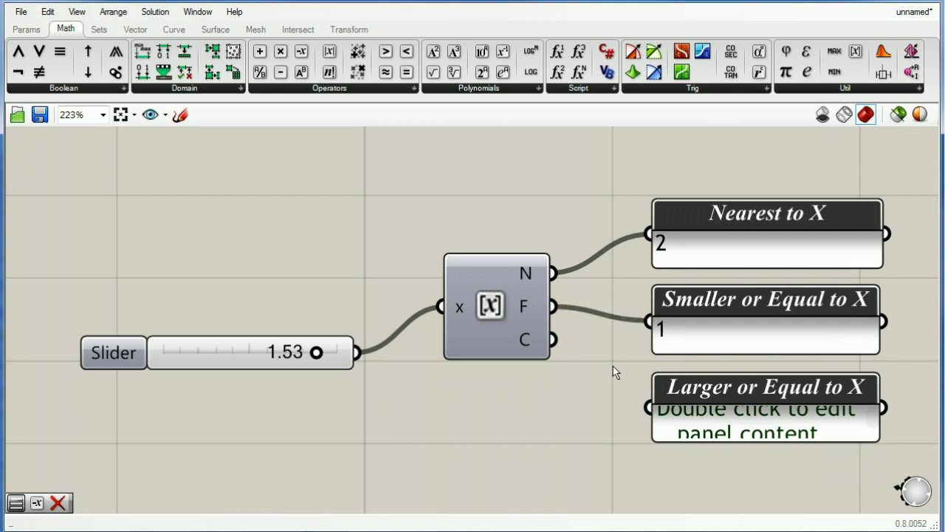
pyautogui.moveTo(319, 357); pyautogui.dragTo(286, 357)
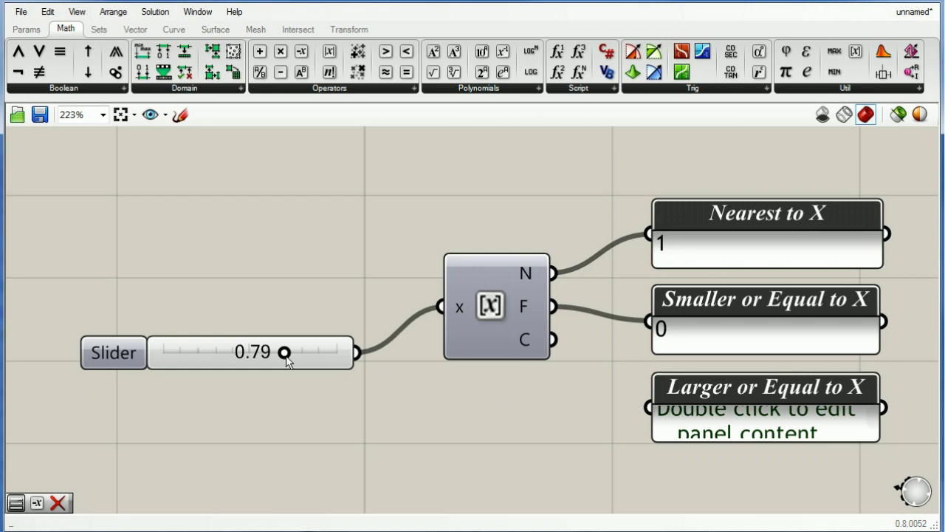
pyautogui.moveTo(287, 359); pyautogui.dragTo(315, 362)
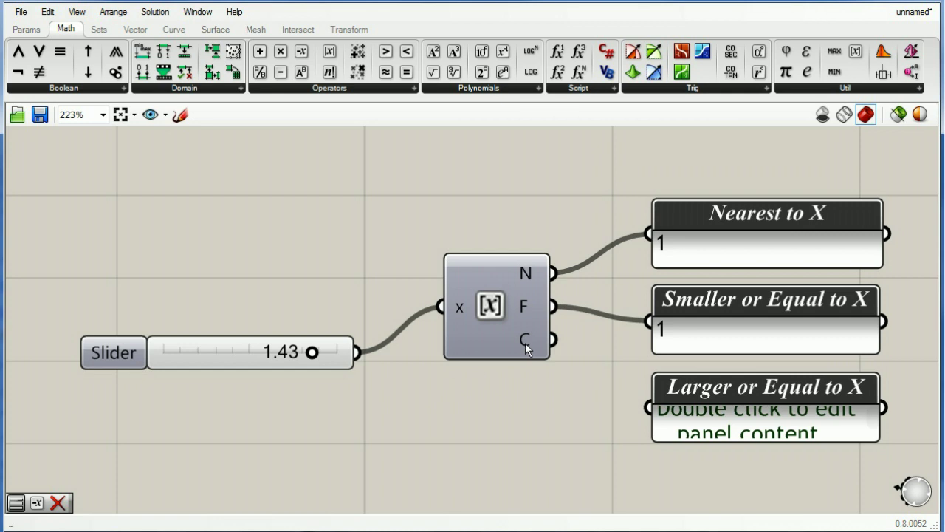
# Wire Round's C output into the Larger or Equal to X panel and set the slider to 1.55.
pyautogui.moveTo(525, 343)
pyautogui.moveTo(650, 408); pyautogui.dragTo(553, 340)
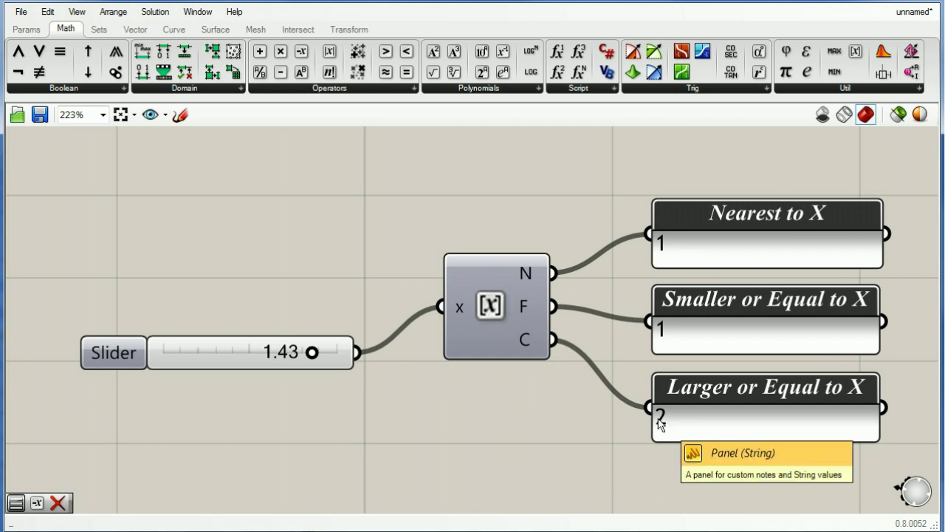
pyautogui.moveTo(313, 353); pyautogui.dragTo(317, 352)
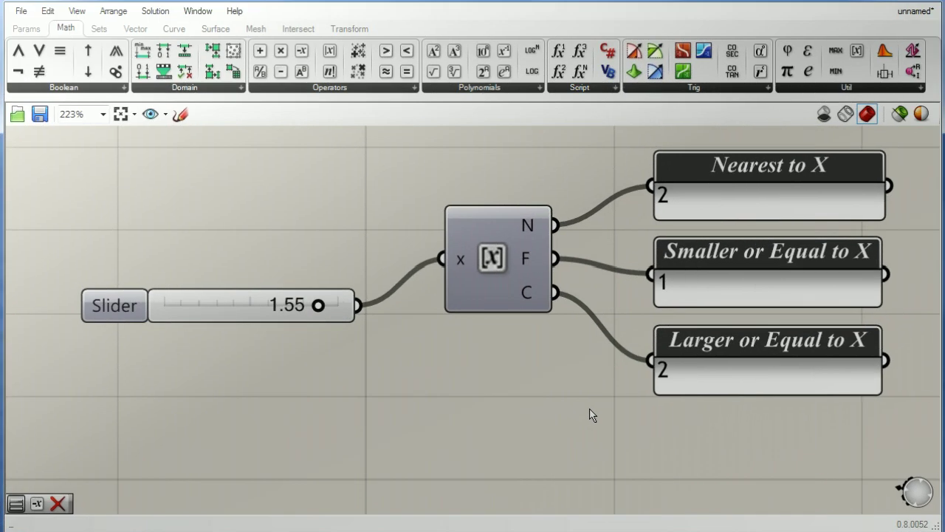
pyautogui.moveTo(591, 415); pyautogui.dragTo(609, 390, button='right')
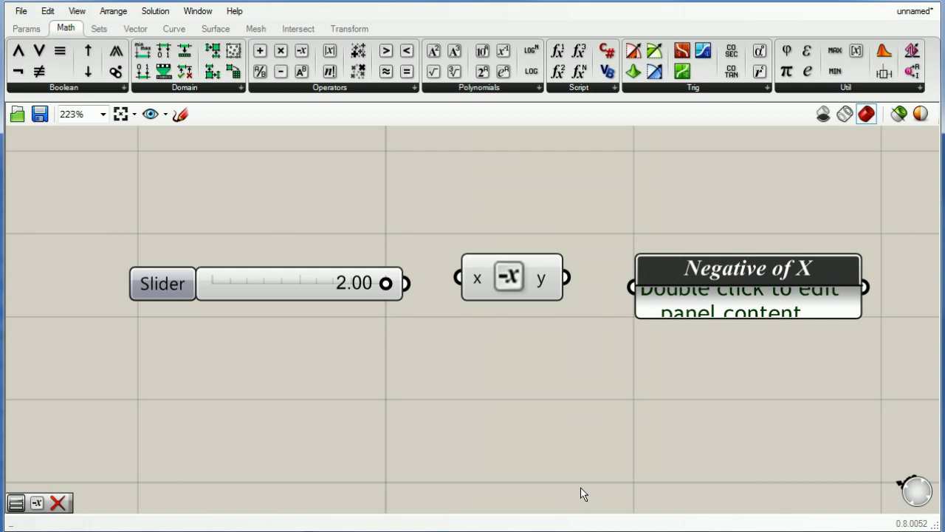
# Confirm the new slider's settings at range -2 to 2 and value 2.00.
pyautogui.rightClick(286, 288)
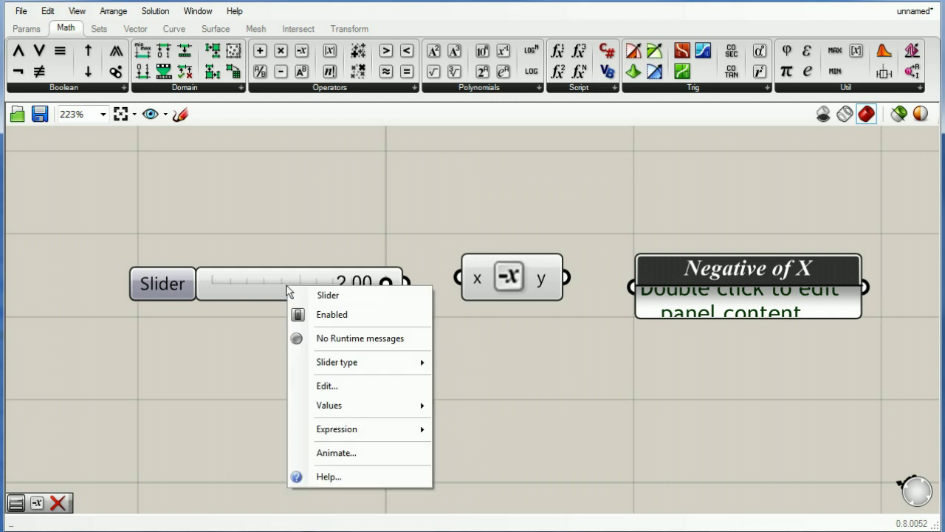
pyautogui.click(328, 387)
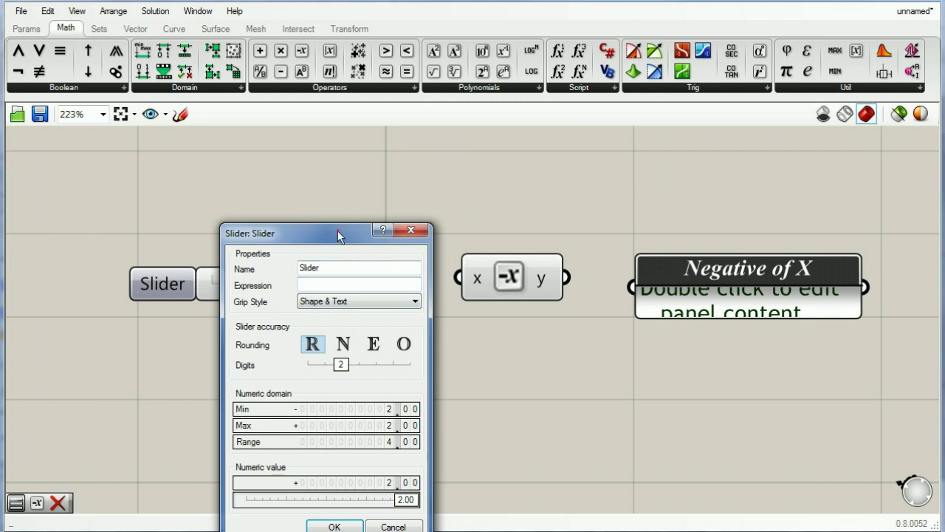
pyautogui.moveTo(337, 230); pyautogui.dragTo(189, 152)
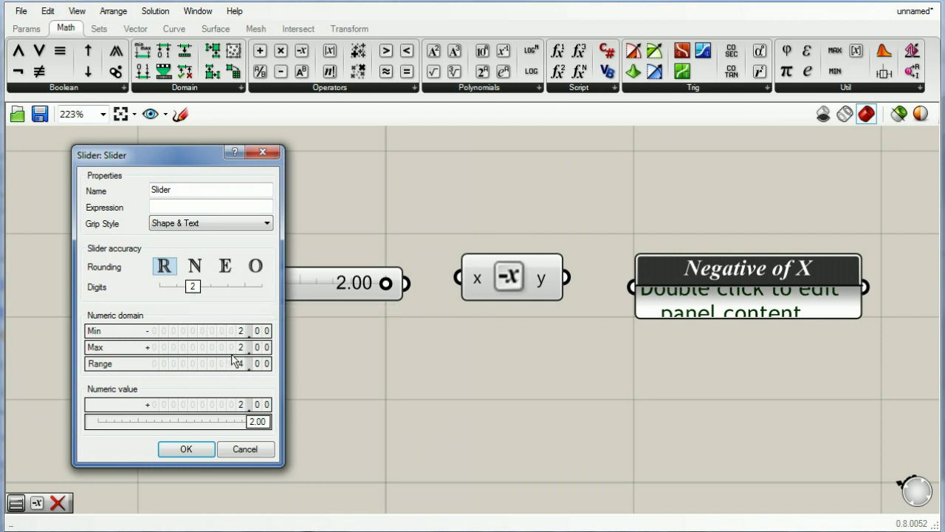
pyautogui.click(205, 451)
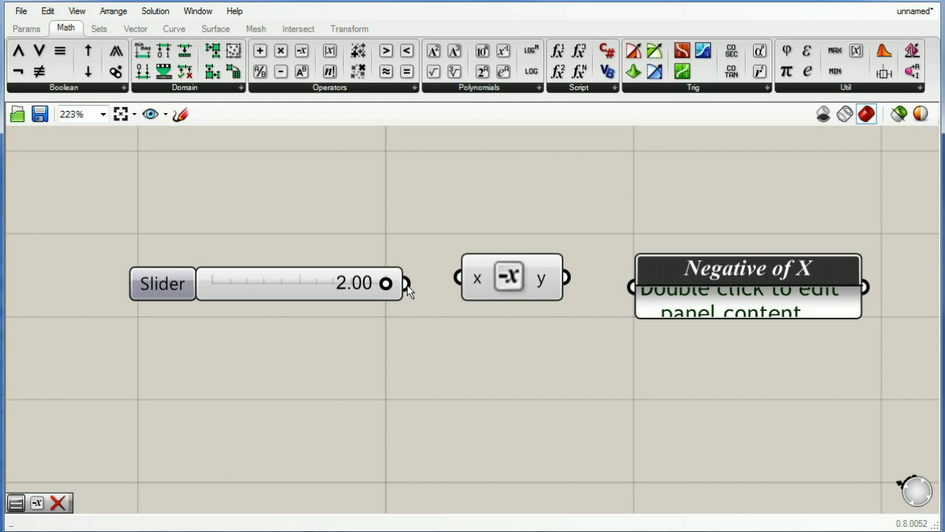
# Wire the slider into Negative's x input and its y output into the Negative of X panel.
pyautogui.moveTo(406, 285); pyautogui.dragTo(444, 289)
pyautogui.moveTo(279, 288); pyautogui.dragTo(267, 275)
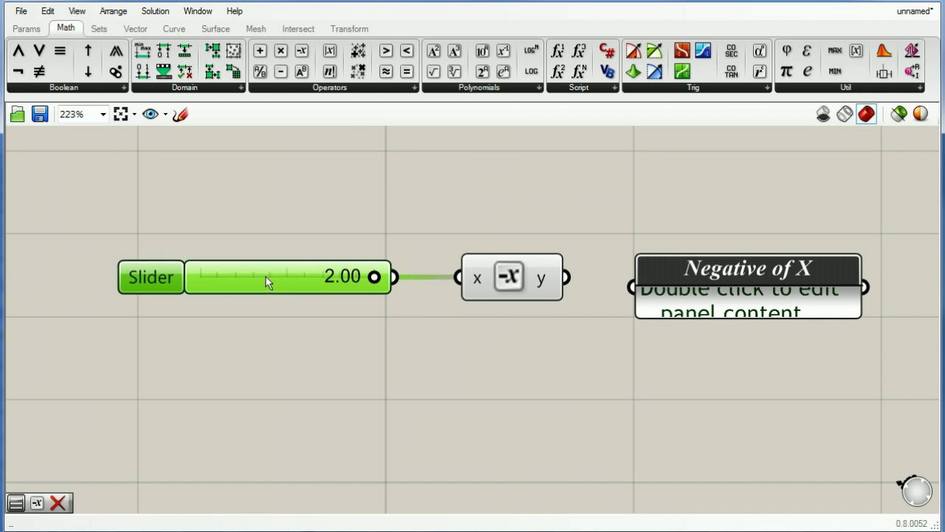
pyautogui.click(423, 326)
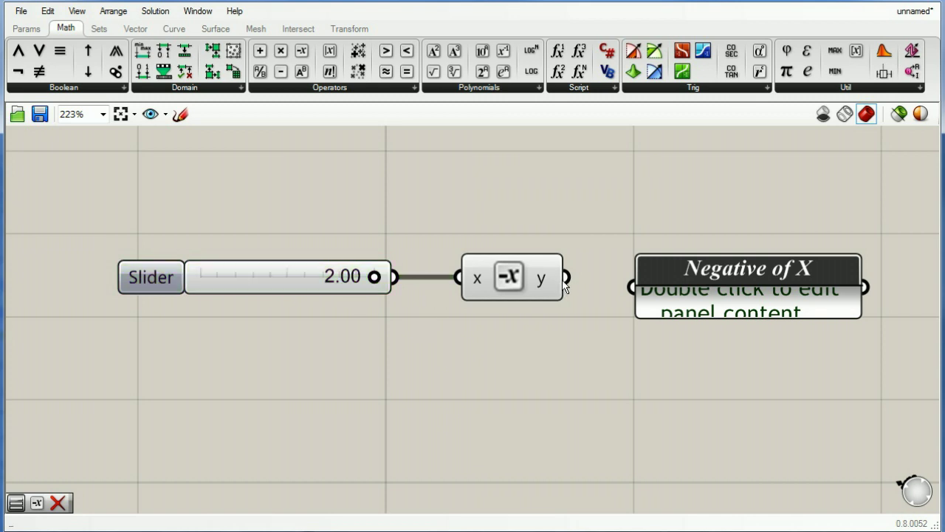
pyautogui.moveTo(565, 285); pyautogui.dragTo(613, 282)
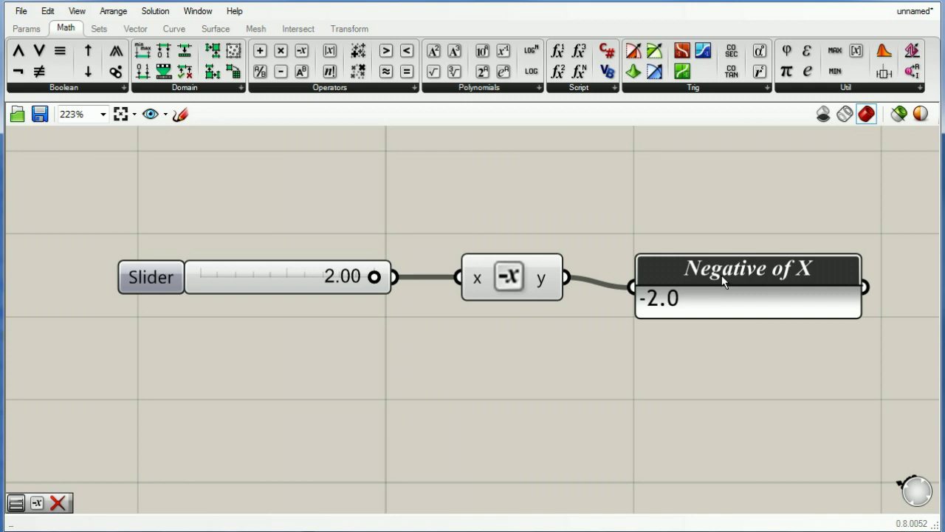
pyautogui.moveTo(721, 274); pyautogui.dragTo(721, 265)
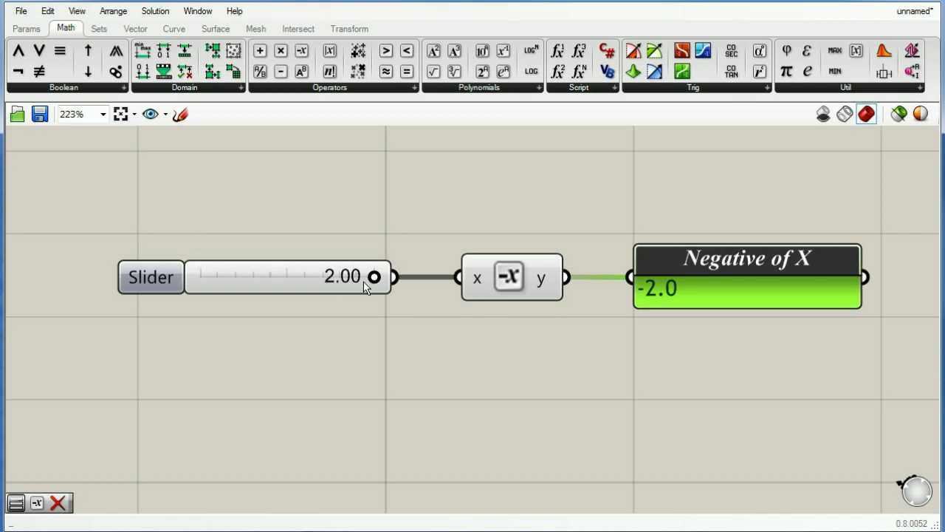
# Drag the slider to -1.37 so the Negative of X panel reads 1.37.
pyautogui.moveTo(372, 283); pyautogui.dragTo(227, 285)
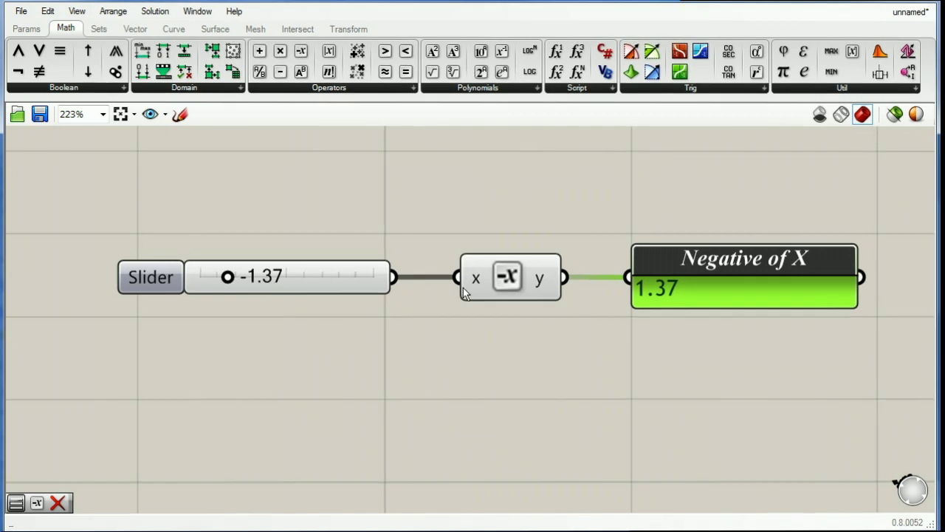
pyautogui.moveTo(465, 292)
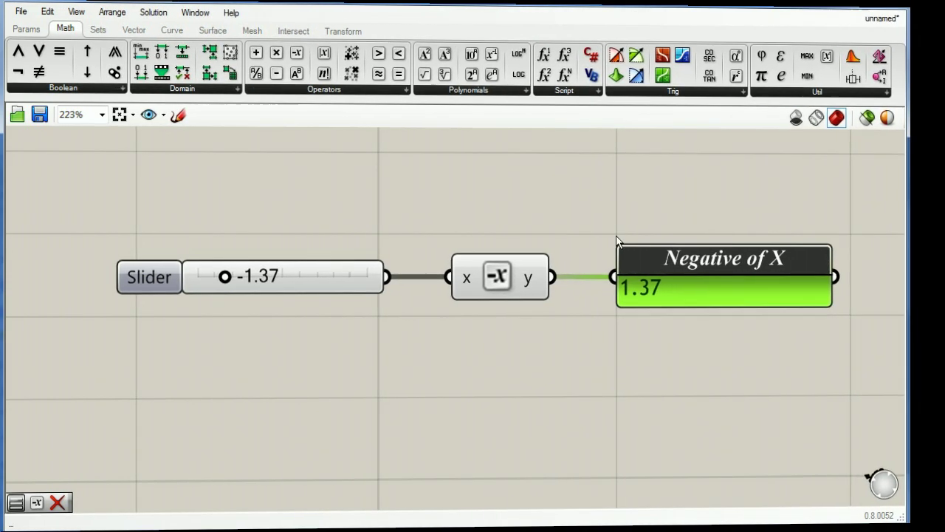